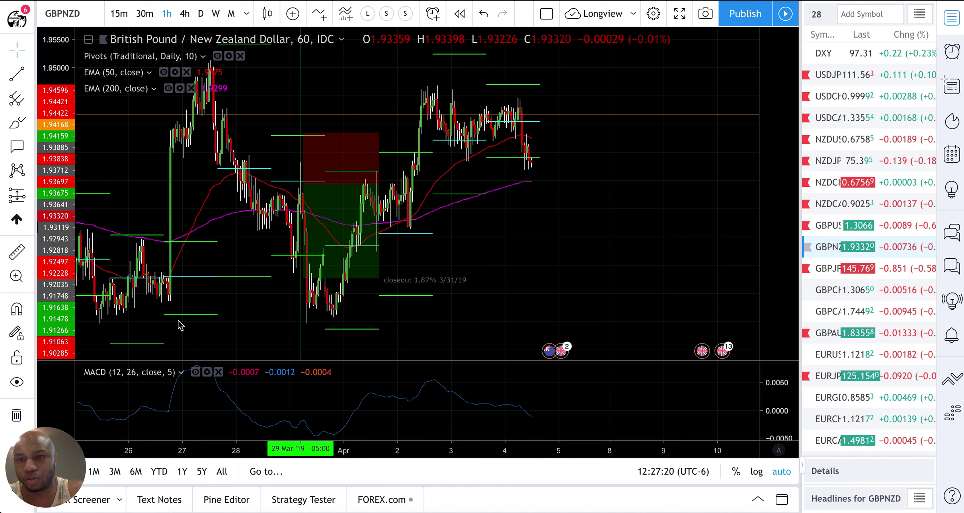
Switch the GBPNZD chart to the 4-hour timeframe and examine how price reacts around the horizontal level near 1.9416 from February to April.
left_click(185, 14)
scroll(313, 158, "up", 5)
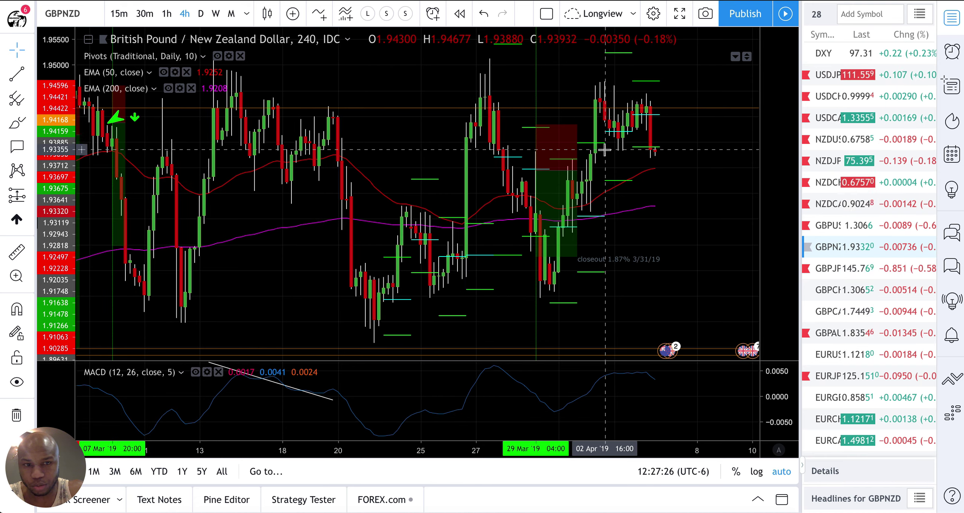
scroll(605, 149, "up", 3)
scroll(608, 154, "down", 6)
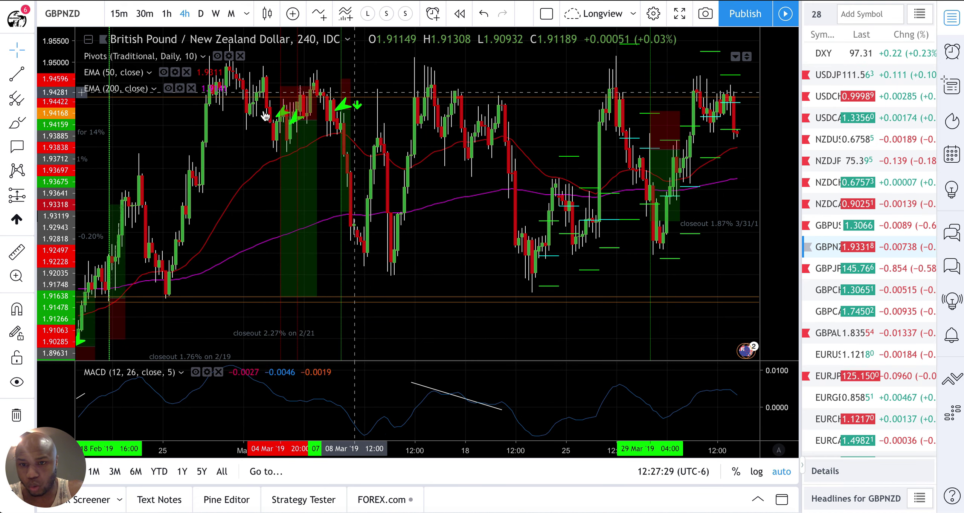
scroll(373, 230, "up", 4)
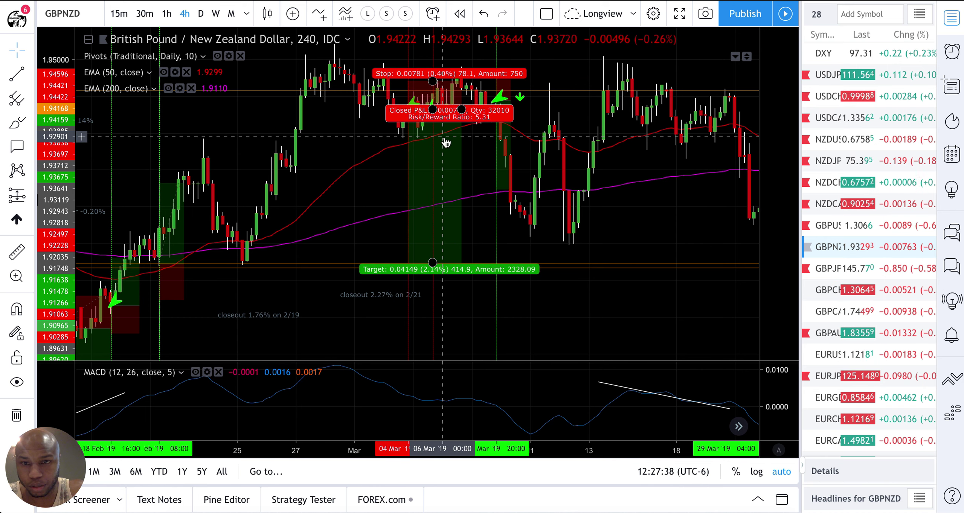
scroll(555, 86, "up", 1)
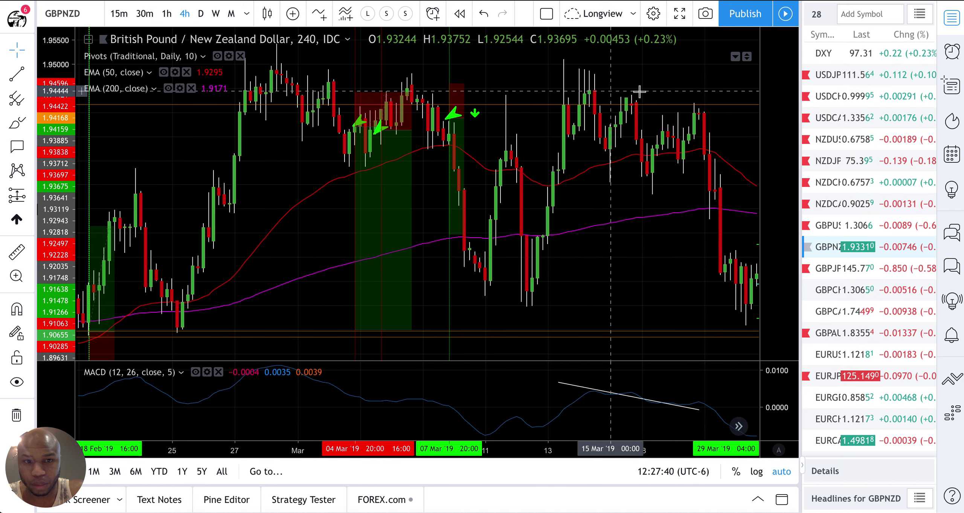
scroll(676, 111, "right", 10)
scroll(676, 113, "right", 3)
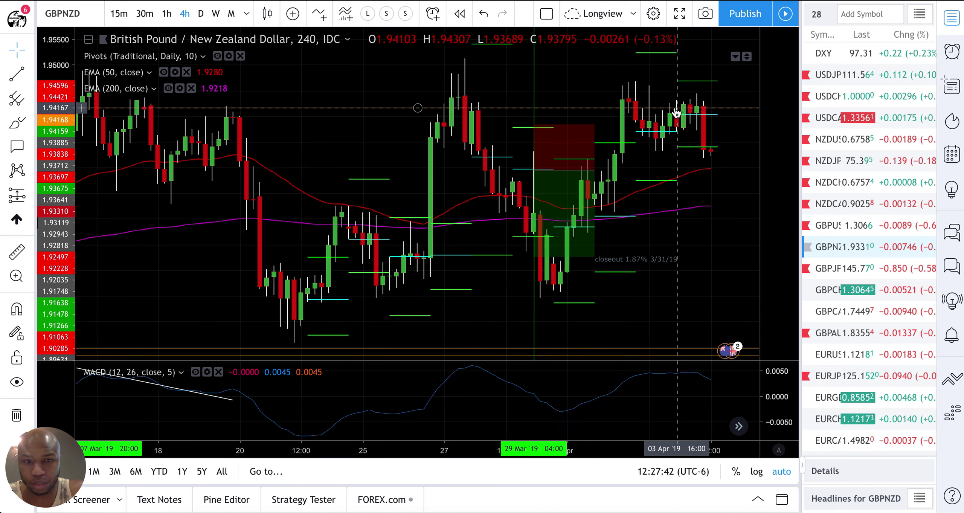
scroll(417, 129, "left", 3)
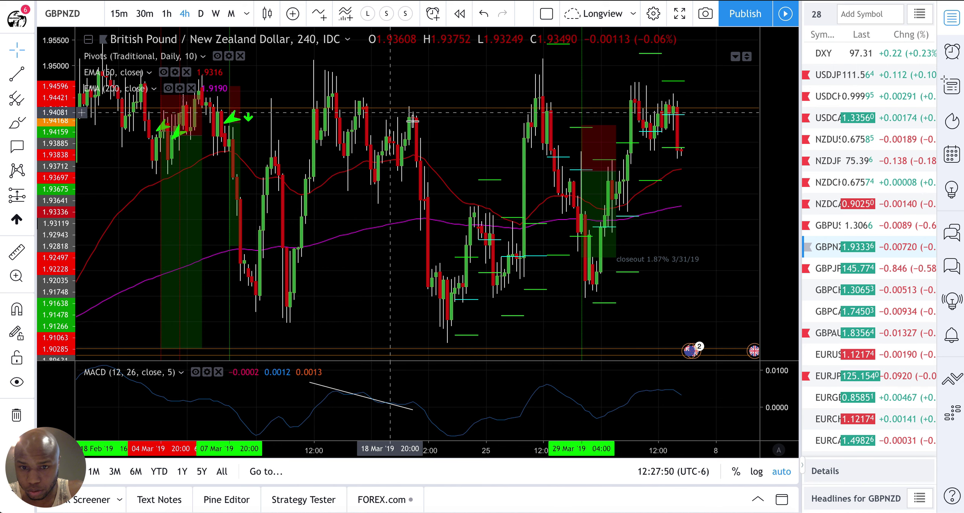
scroll(394, 144, "right", 4)
scroll(394, 143, "down", 2)
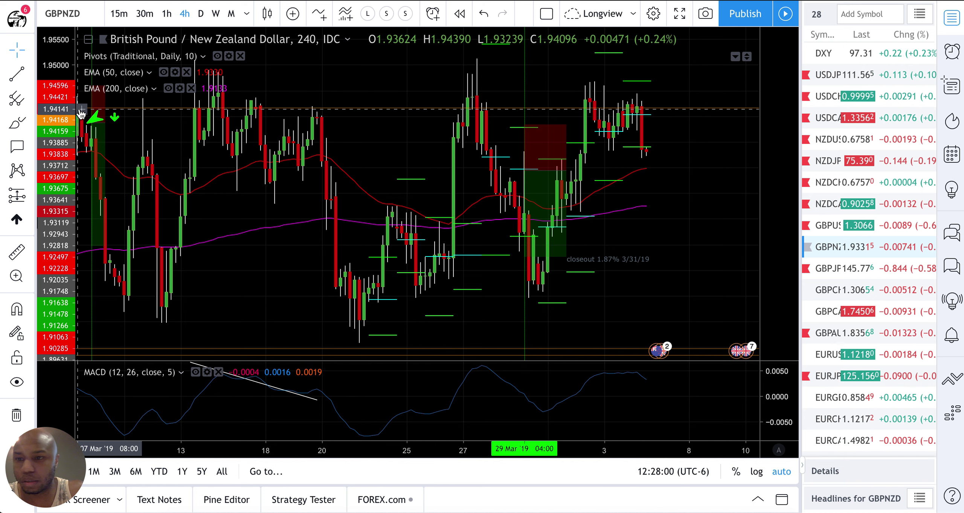
Add a GBPNZD price alert for crossing 1.94141 and edit its message to begin "Key Level look to".
left_click(81, 110)
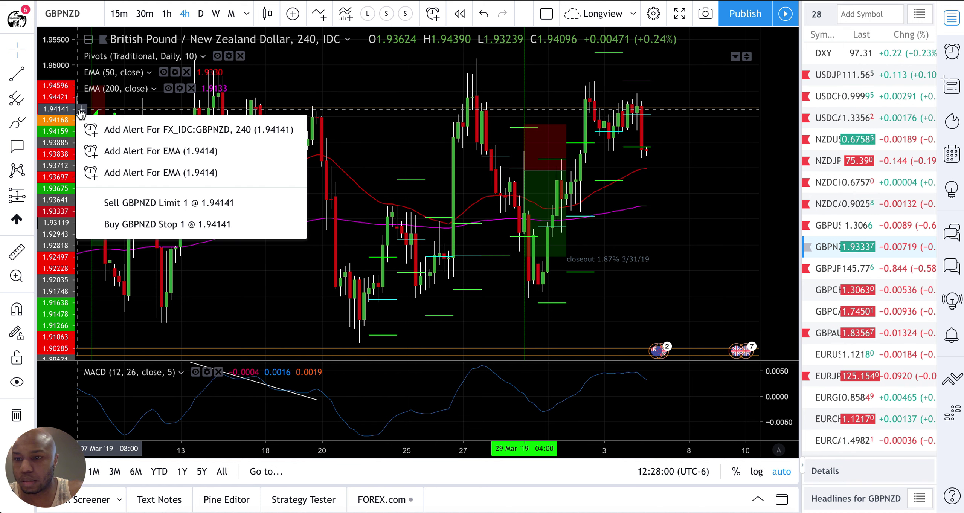
left_click(102, 124)
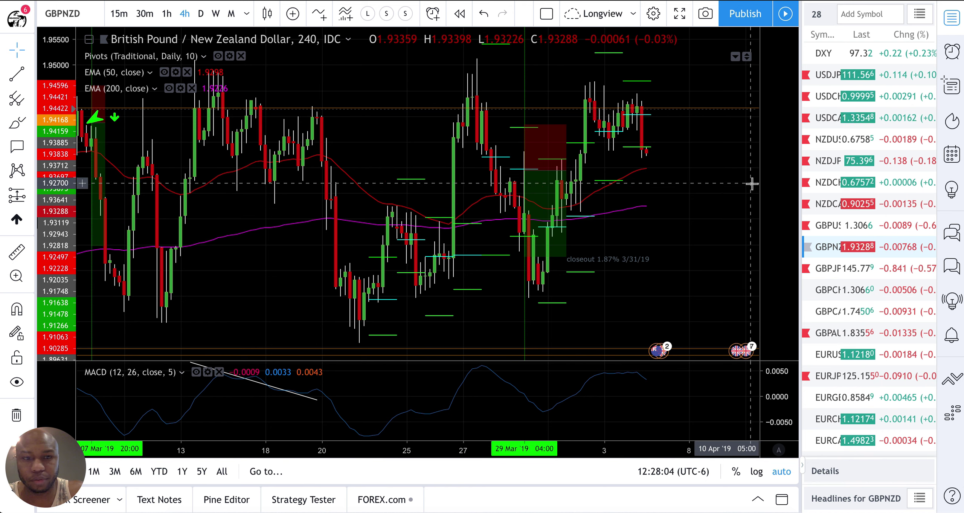
left_click(952, 52)
mouse_move(846, 54)
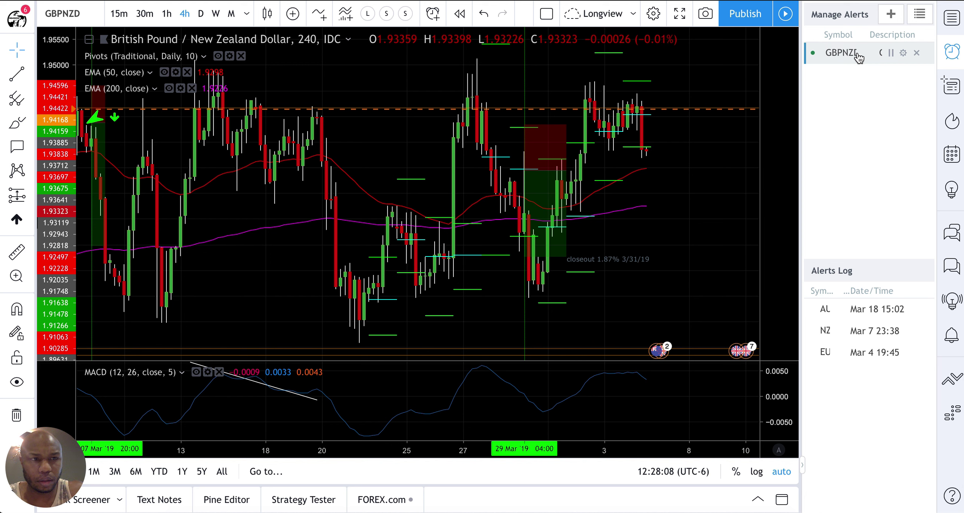
double_click(858, 55)
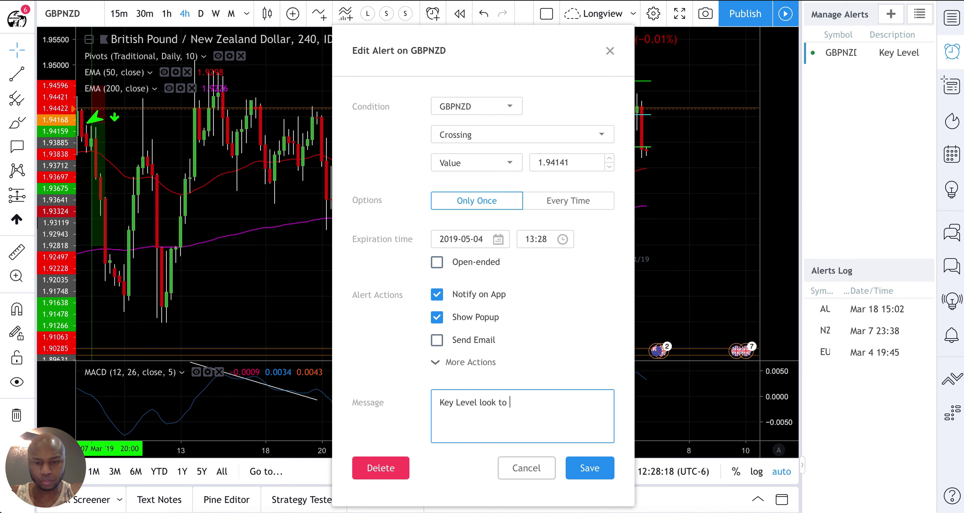
left_click(590, 468)
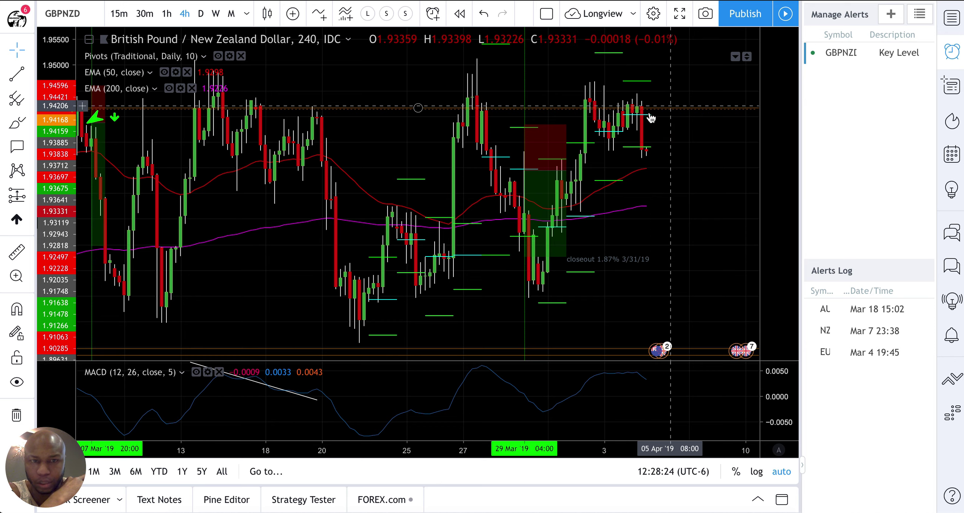
On the 1-hour GBPNZD chart, place a short position with its entry at about 1.94144 on 02 Apr '19 11:00.
scroll(630, 130, "down", 2)
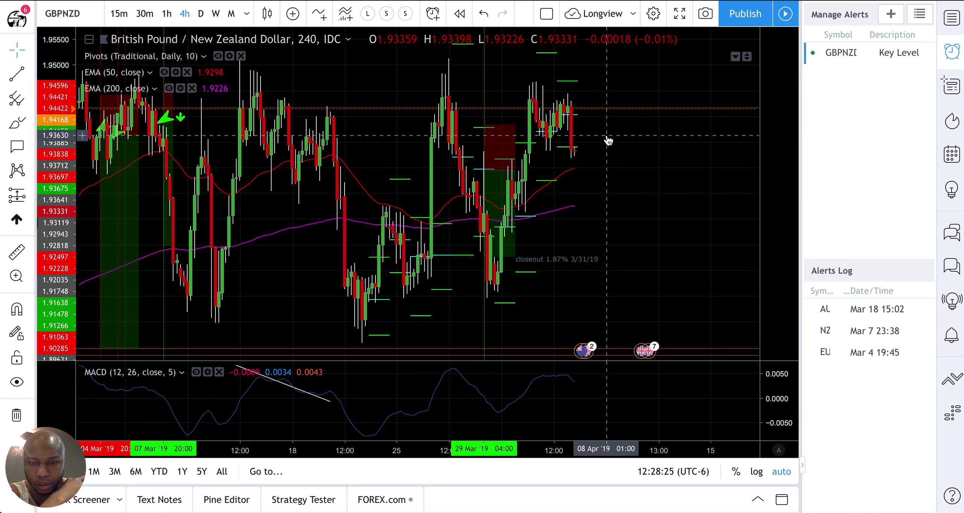
scroll(608, 140, "down", 5)
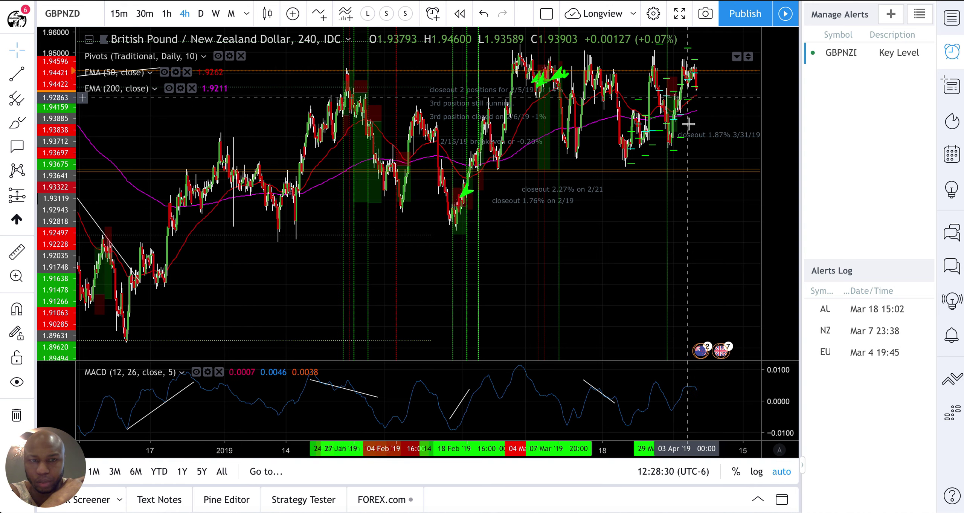
scroll(688, 125, "up", 3)
scroll(687, 125, "up", 4)
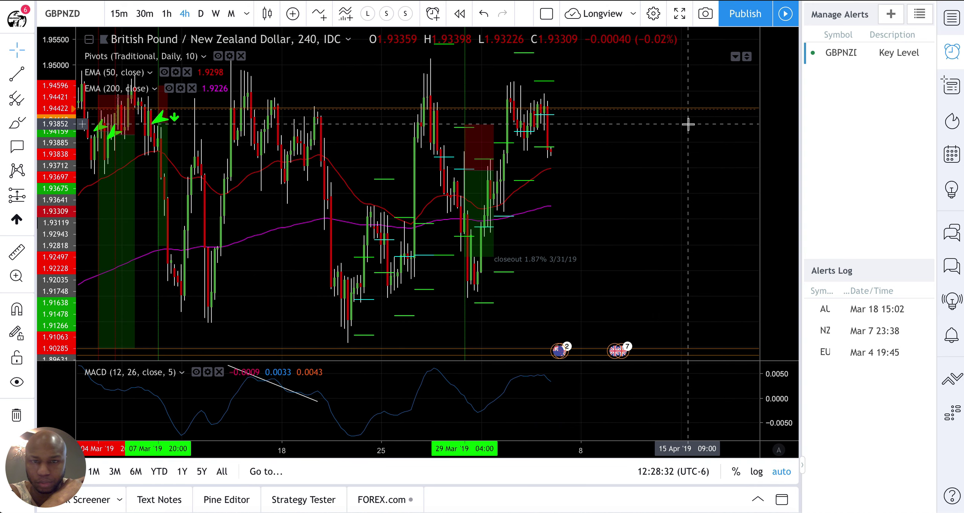
left_click(168, 15)
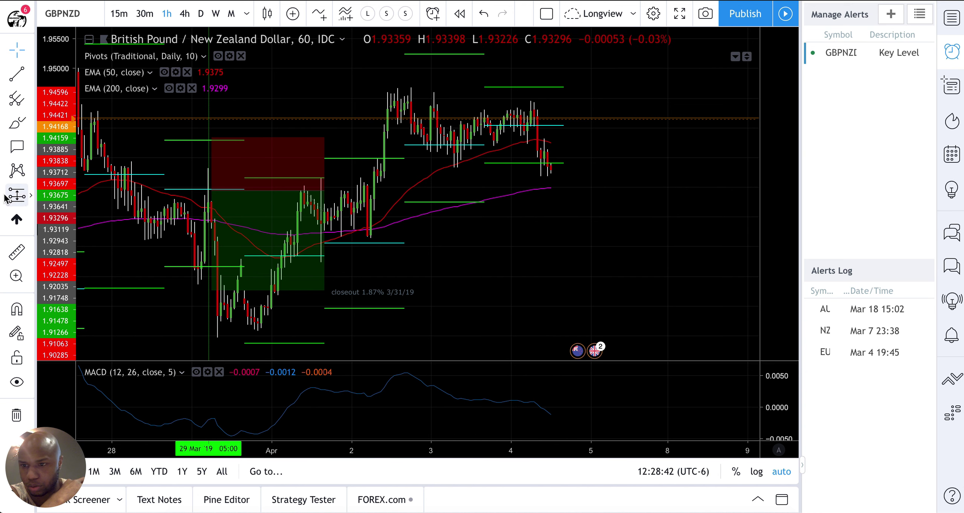
left_click(31, 196)
left_click(80, 224)
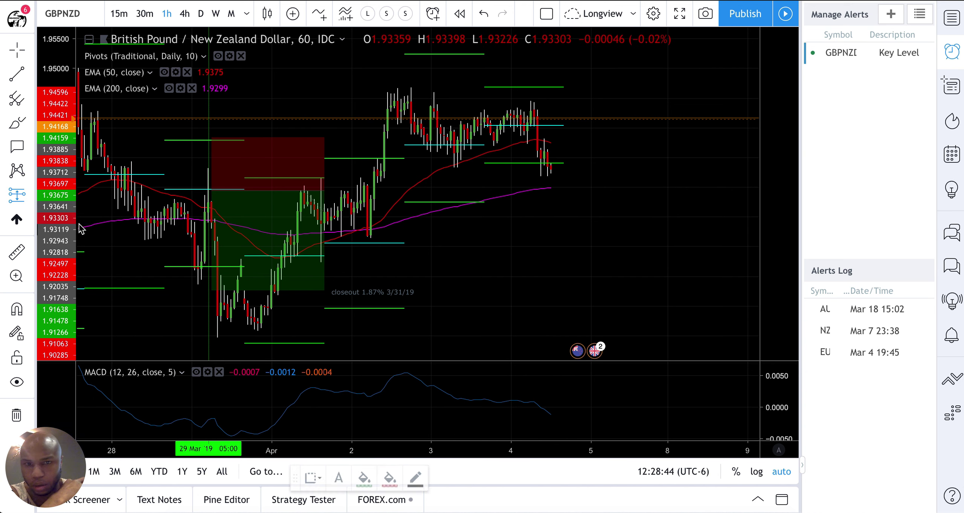
left_click(388, 119)
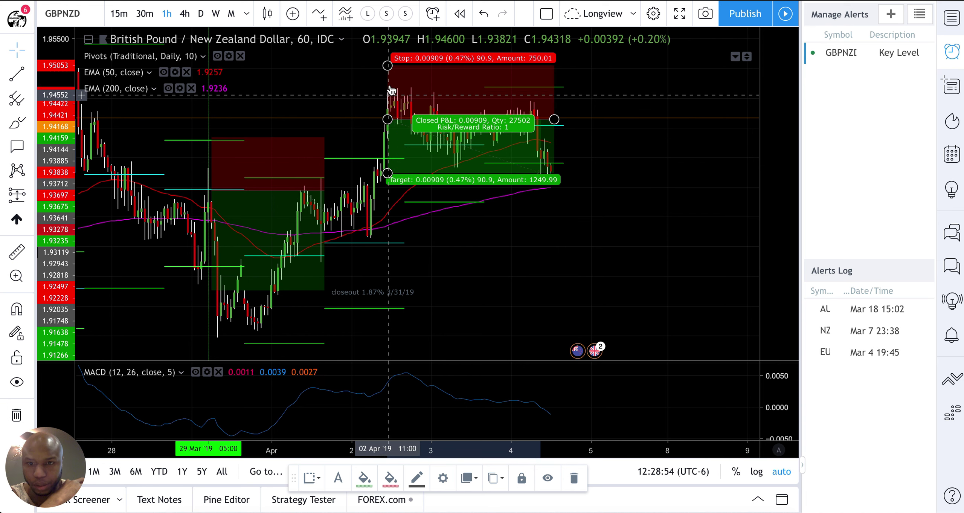
Raise the new short position's stop to about 1.95297 and lower its target to about 1.92529.
scroll(391, 79, "down", 3)
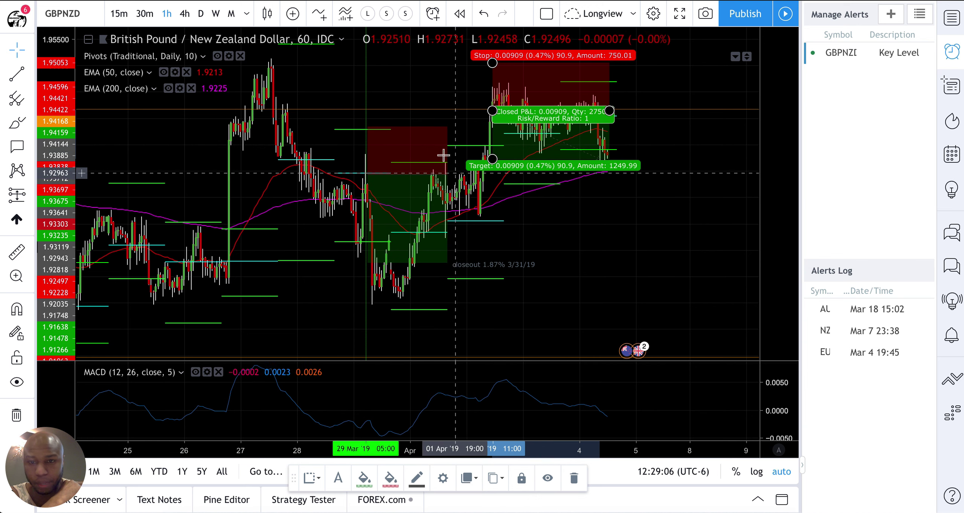
left_click(492, 63)
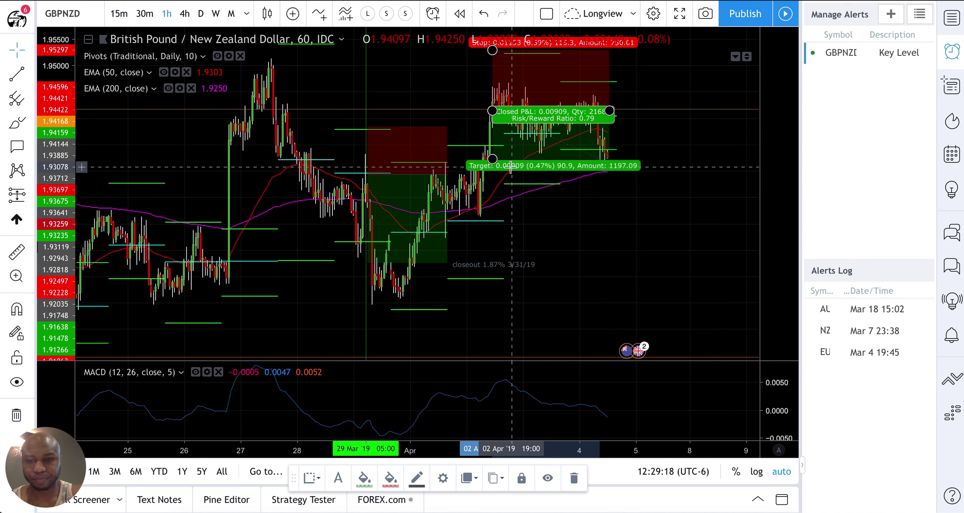
scroll(511, 166, "down", 3)
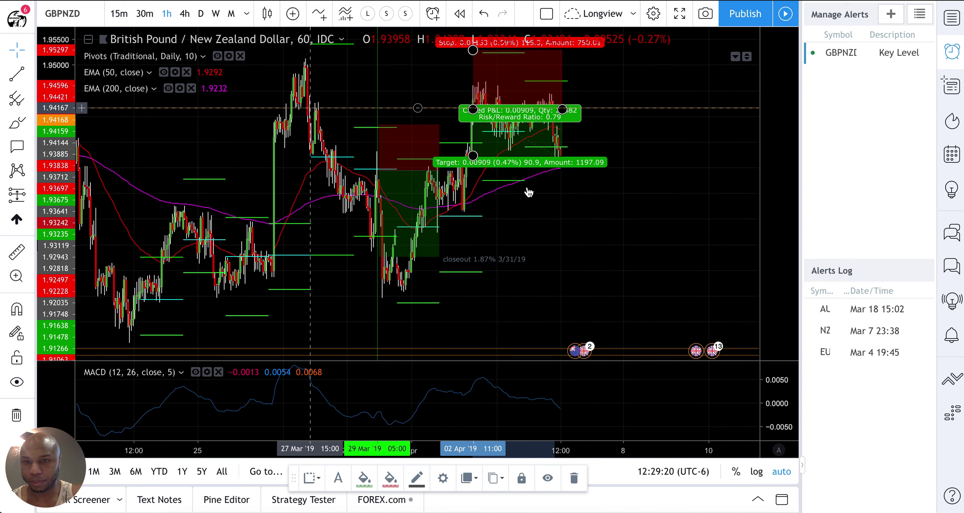
left_click_drag(475, 160, 473, 192)
left_click(621, 172)
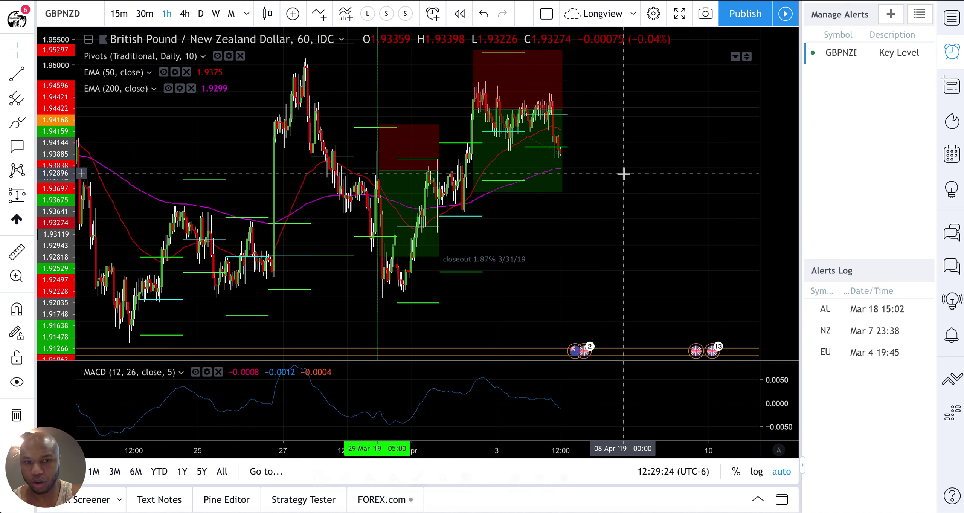
Switch to the daily timeframe and extend the short position's target down to about 1.91839.
left_click(185, 14)
left_click(200, 15)
scroll(277, 116, "up", 10)
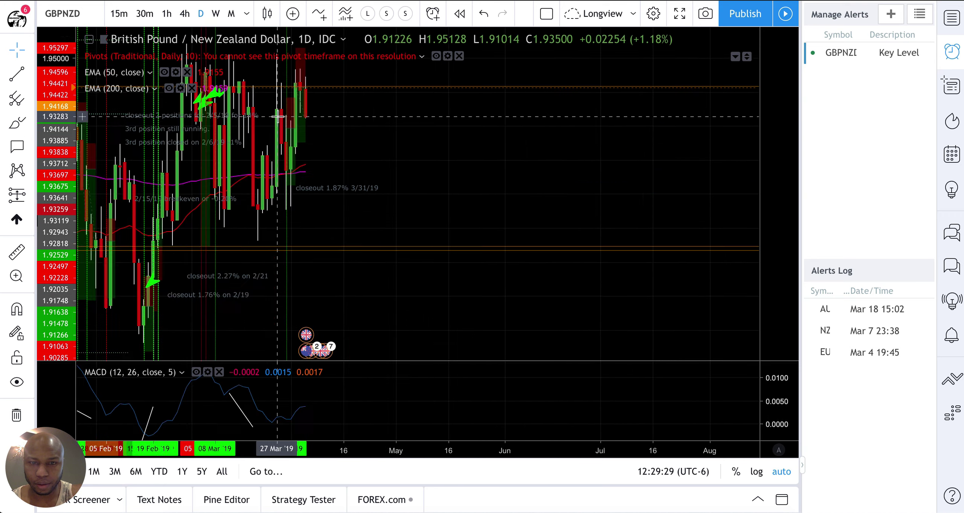
scroll(277, 117, "left", 8)
mouse_move(493, 191)
left_mouse_down()
mouse_move(506, 146)
mouse_move(491, 147)
mouse_move(489, 164)
left_mouse_up()
left_click(622, 140)
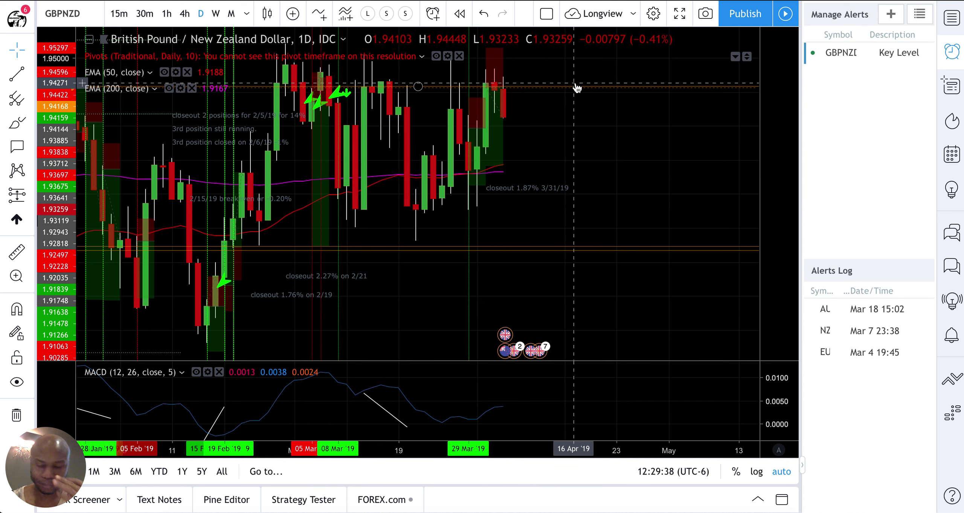
Return to the 1-hour timeframe and shift the short position to start at the 02 Apr rally, with entry at about 1.94157.
scroll(577, 88, "down", 3)
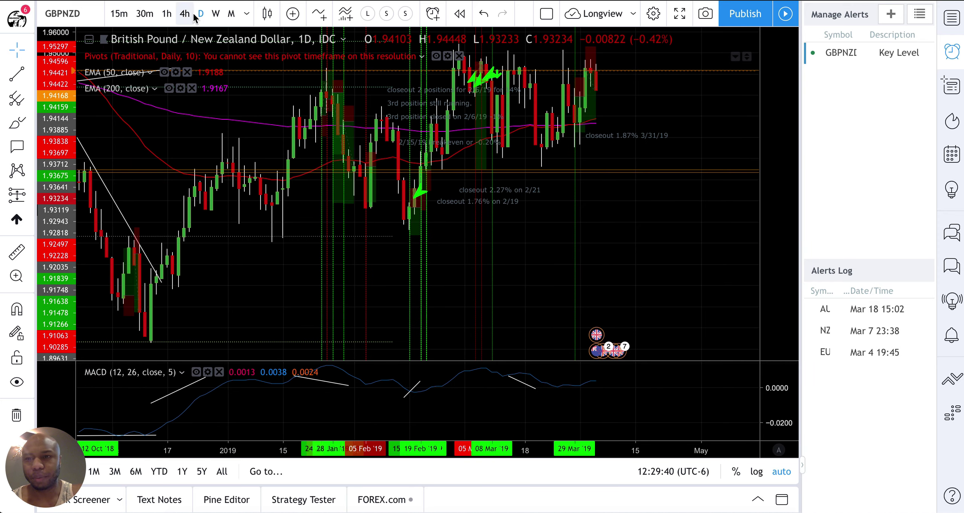
left_click(185, 14)
left_click(167, 13)
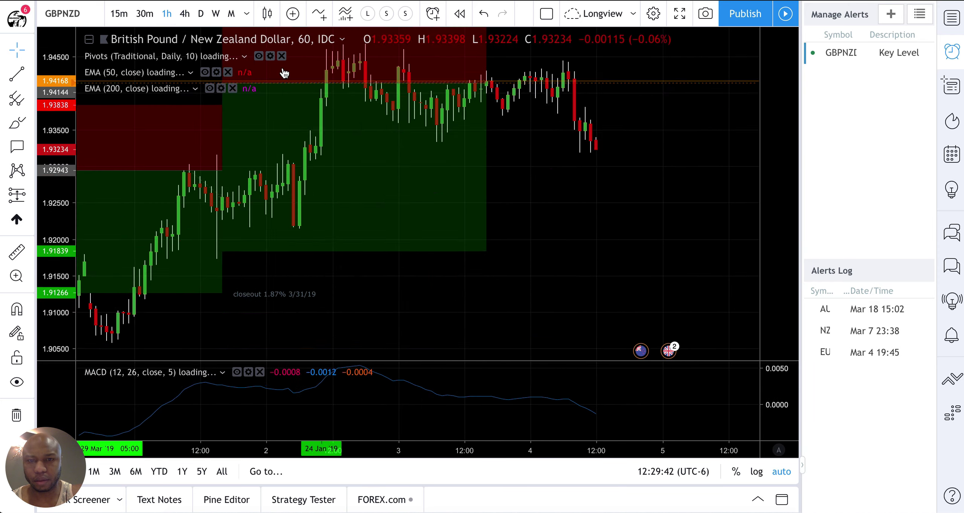
scroll(433, 158, "down", 3)
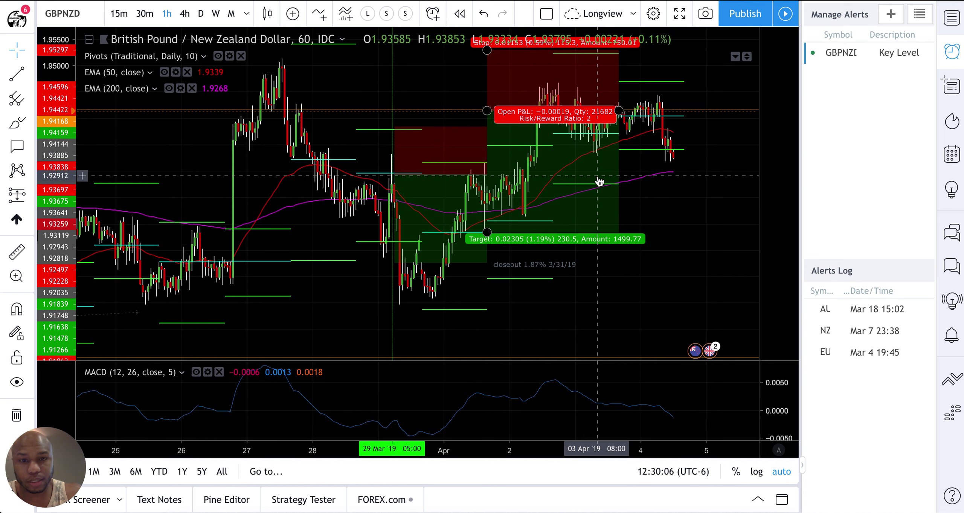
left_click_drag(588, 172, 644, 172)
left_click(652, 312)
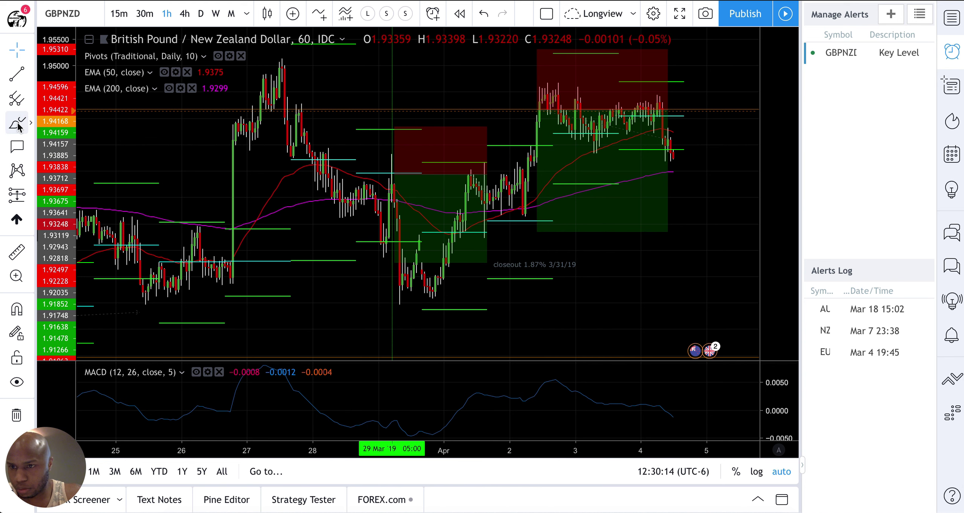
Draw a vertical line at the short position's starting edge, at 02 Apr '19 10:00.
left_click(31, 76)
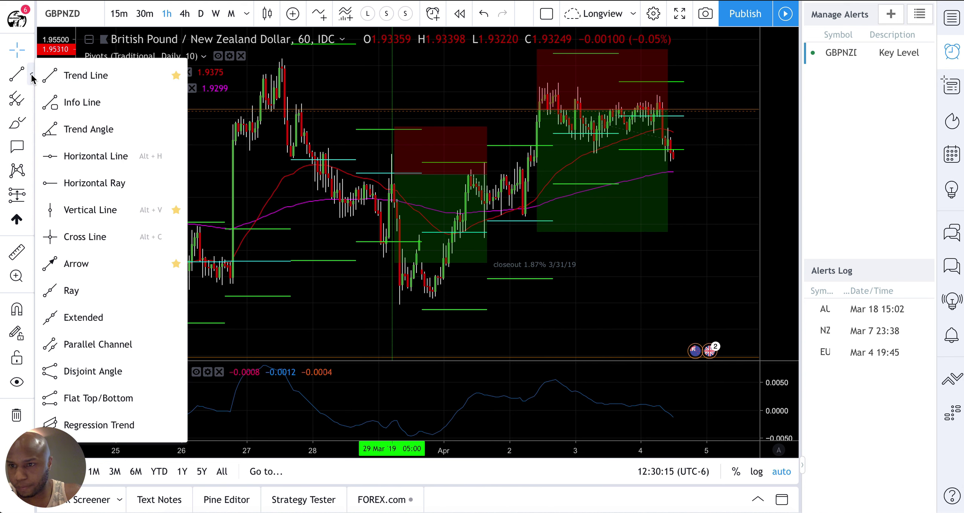
left_click(79, 209)
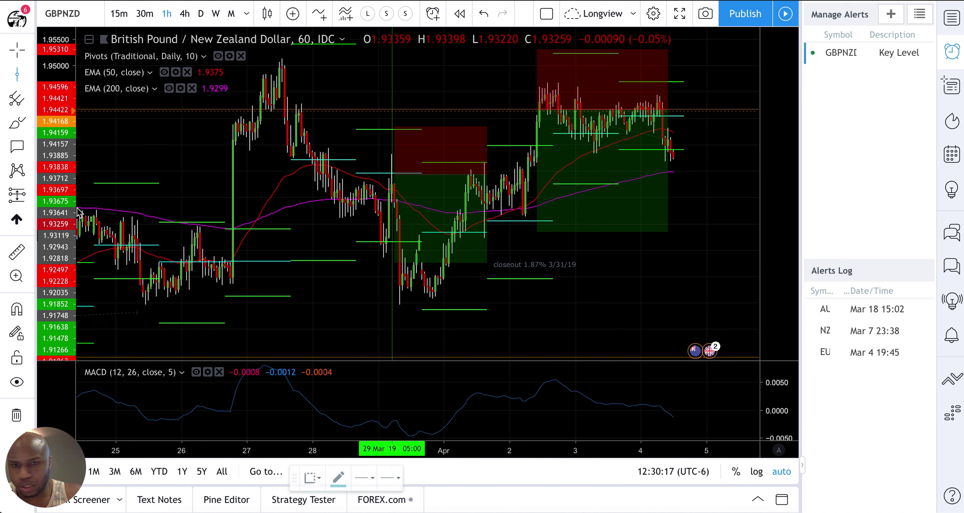
left_click(537, 170)
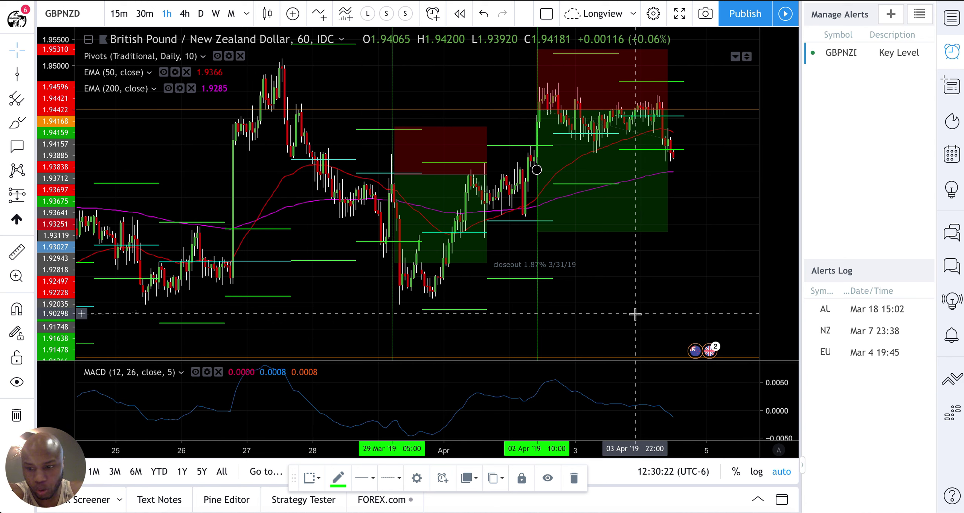
scroll(632, 271, "down", 2)
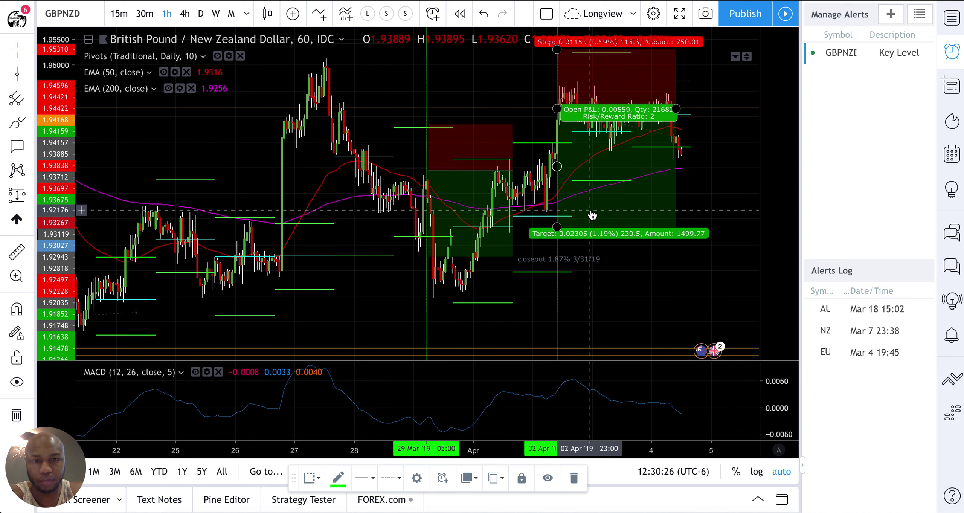
scroll(592, 215, "down", 5)
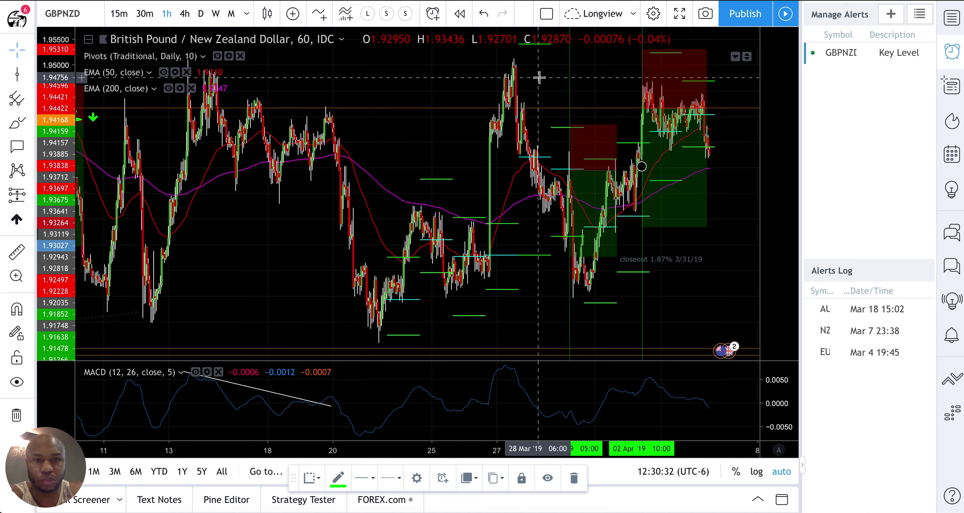
scroll(539, 82, "up", 2)
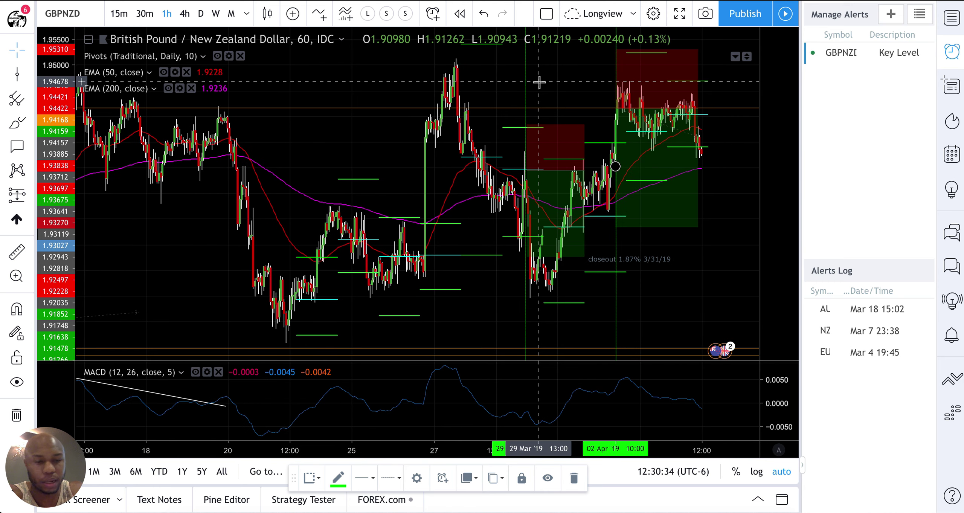
scroll(538, 82, "up", 2)
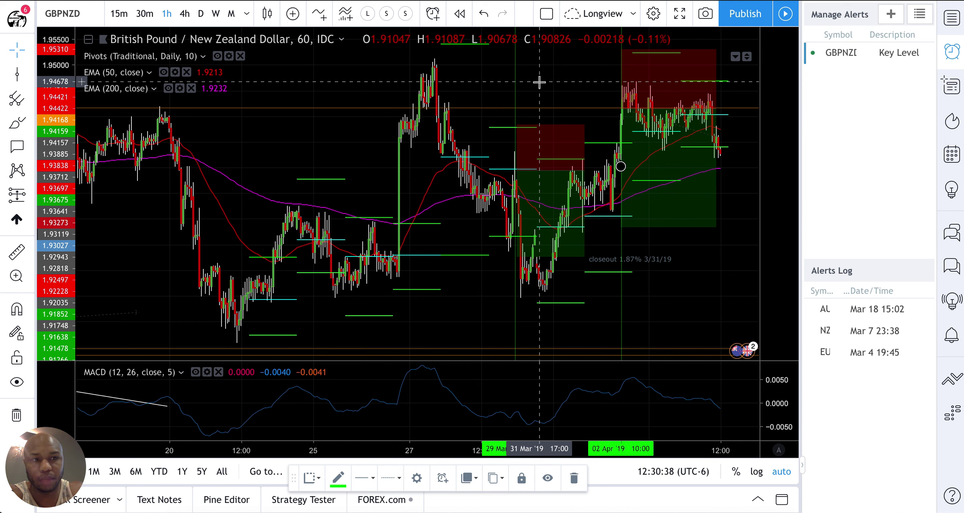
Examine the short position around the 02 Apr rally on the 1-hour, 4-hour and finally the daily timeframe.
scroll(540, 82, "up", 3)
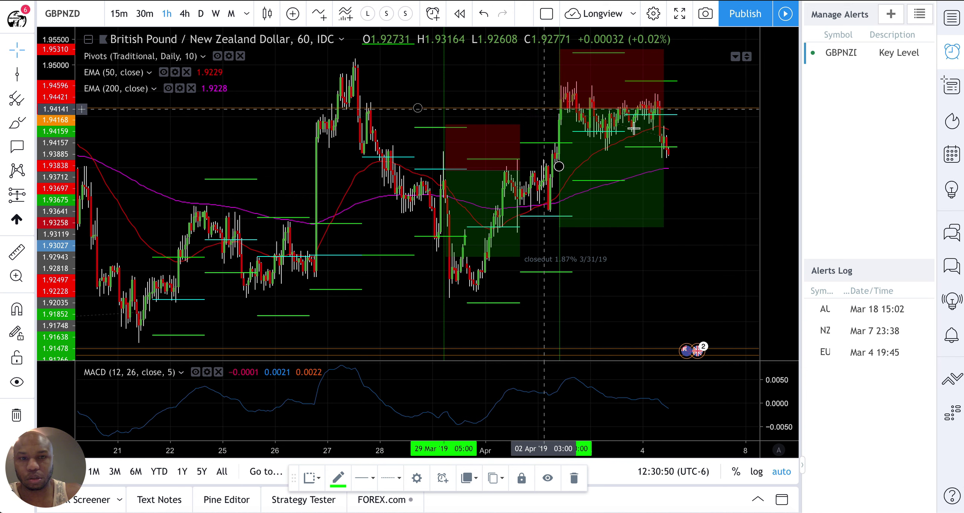
scroll(686, 38, "up", 3)
scroll(686, 38, "up", 1)
scroll(686, 38, "down", 3)
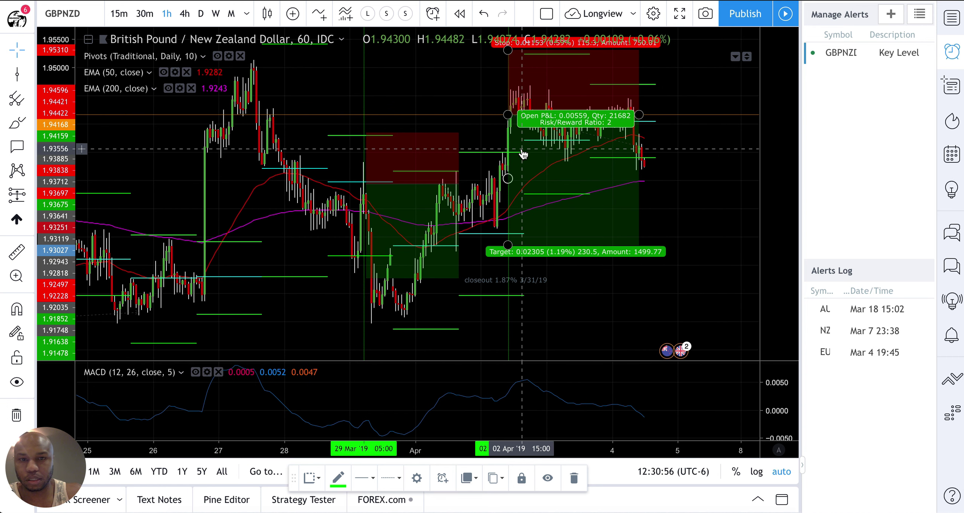
left_click(184, 15)
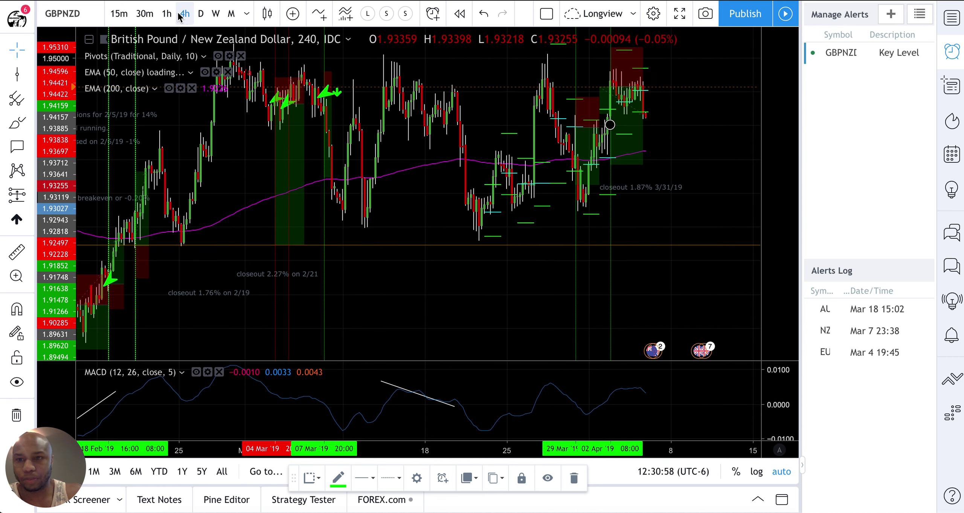
left_click(201, 14)
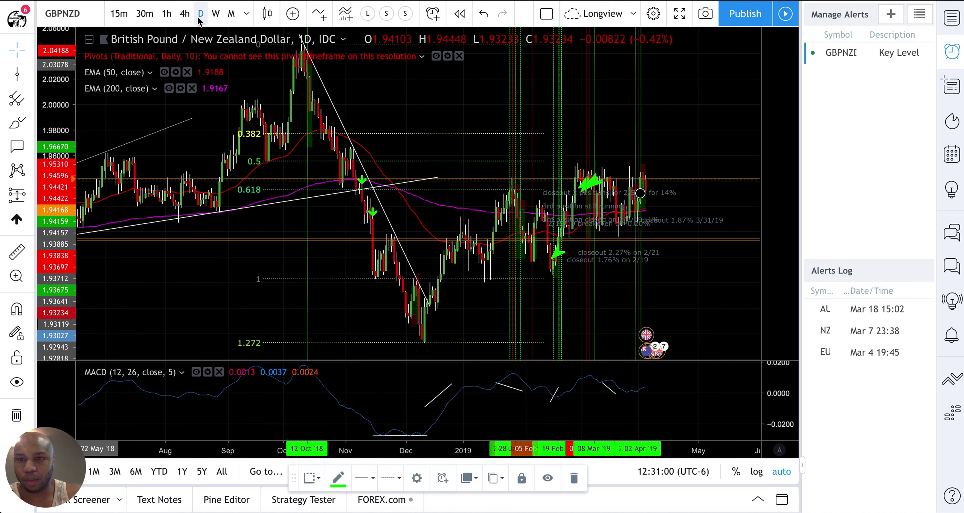
scroll(265, 117, "up", 5)
scroll(264, 116, "right", 8)
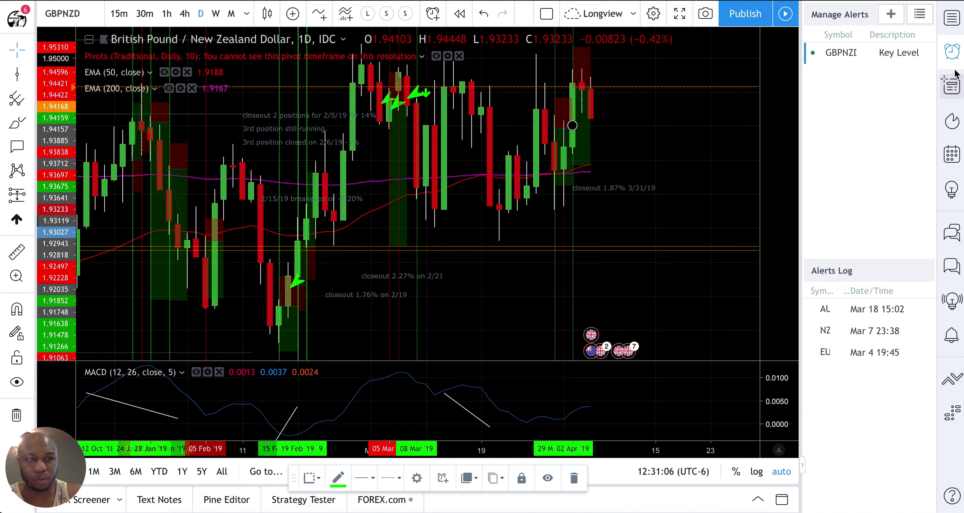
Show the watchlist in place of the alerts, select GBPNZD in it and bring earlier daily candles into view.
left_click(952, 49)
left_click(952, 17)
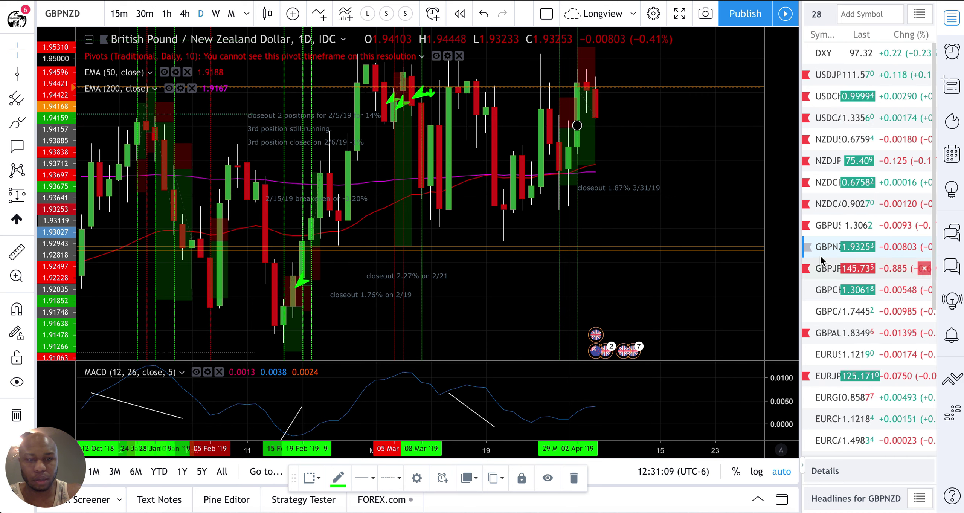
left_click(828, 247)
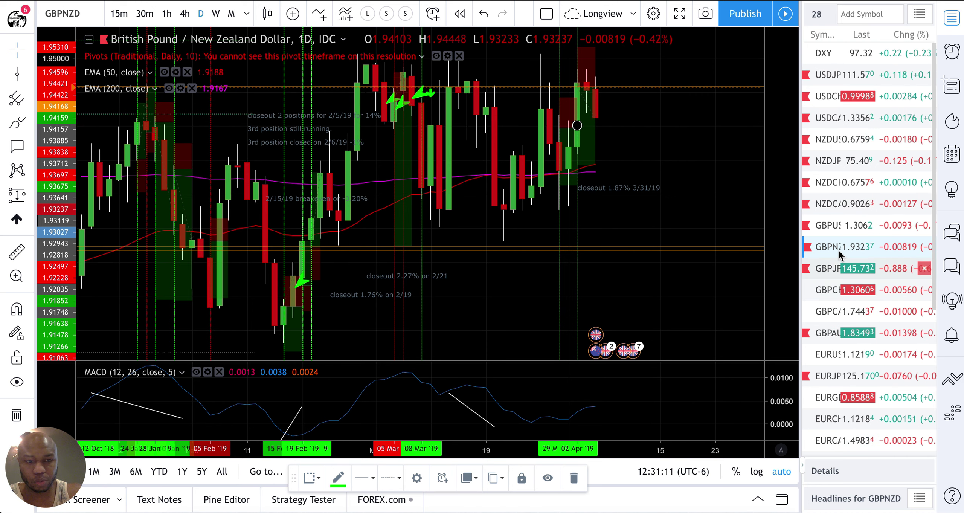
scroll(599, 159, "left", 3)
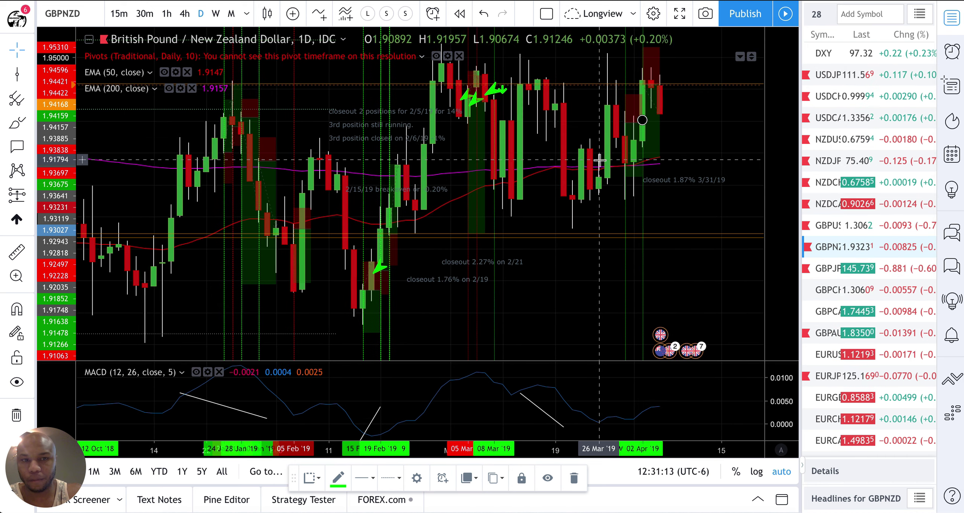